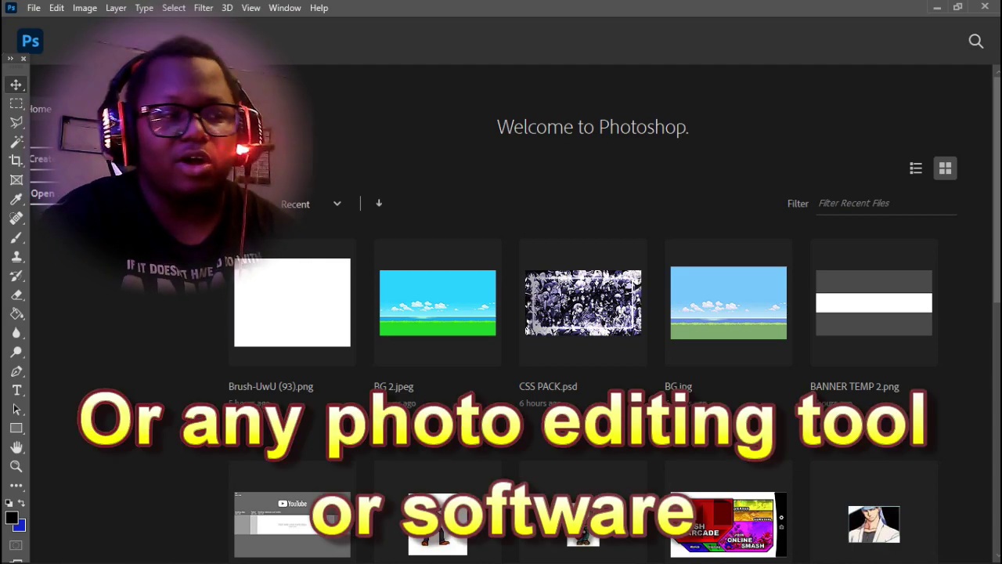
Open LOGO AND TITLE.psd from the recent files
left_click_drag(15, 68, 15, 1)
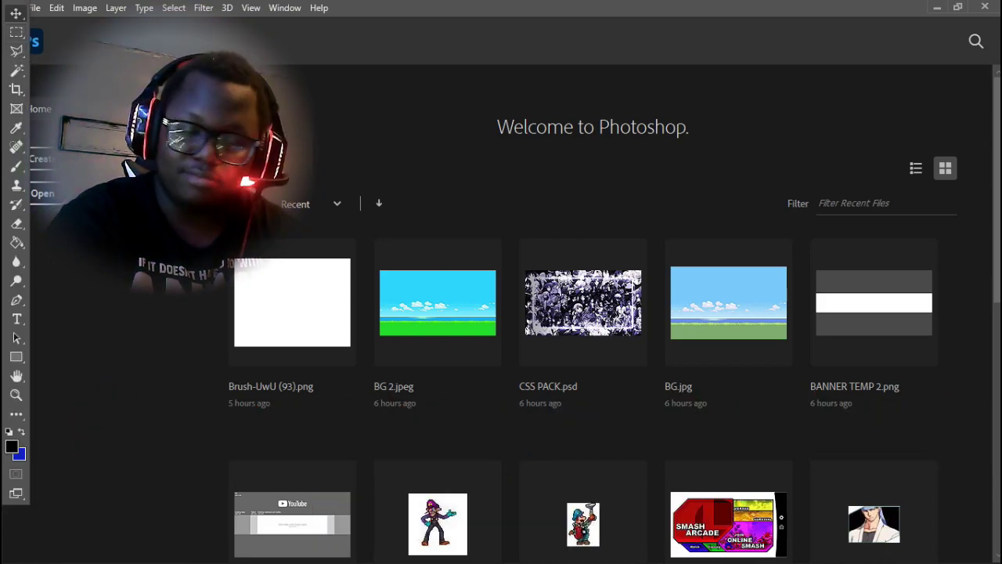
scroll(728, 296, "down", 5)
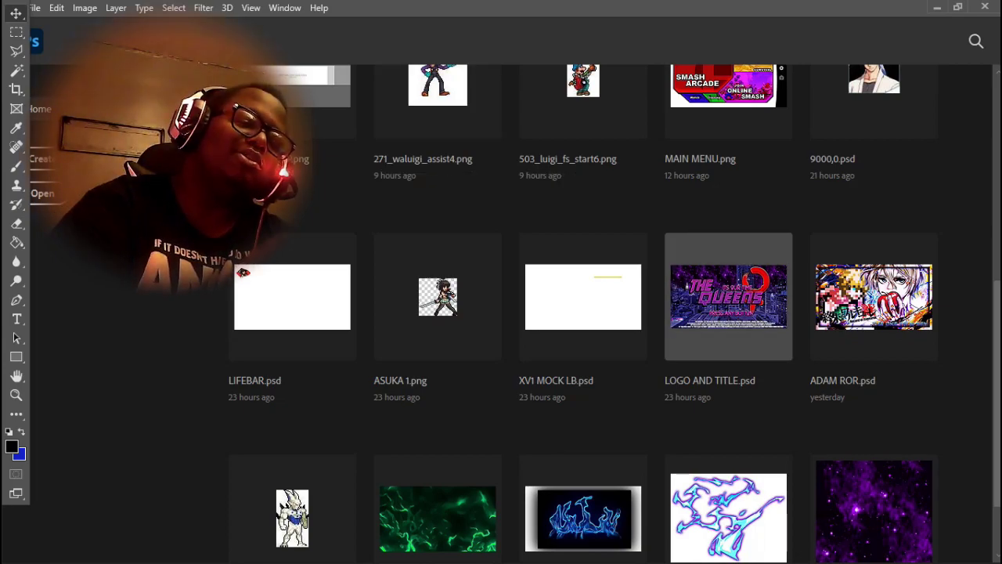
left_click(728, 296)
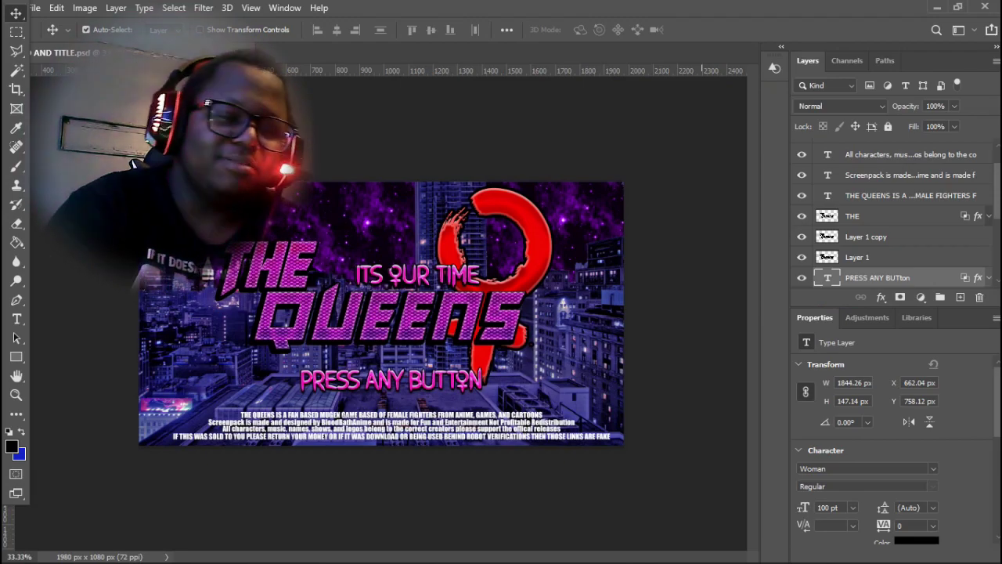
key("ctrl+plus")
key("ctrl+minus")
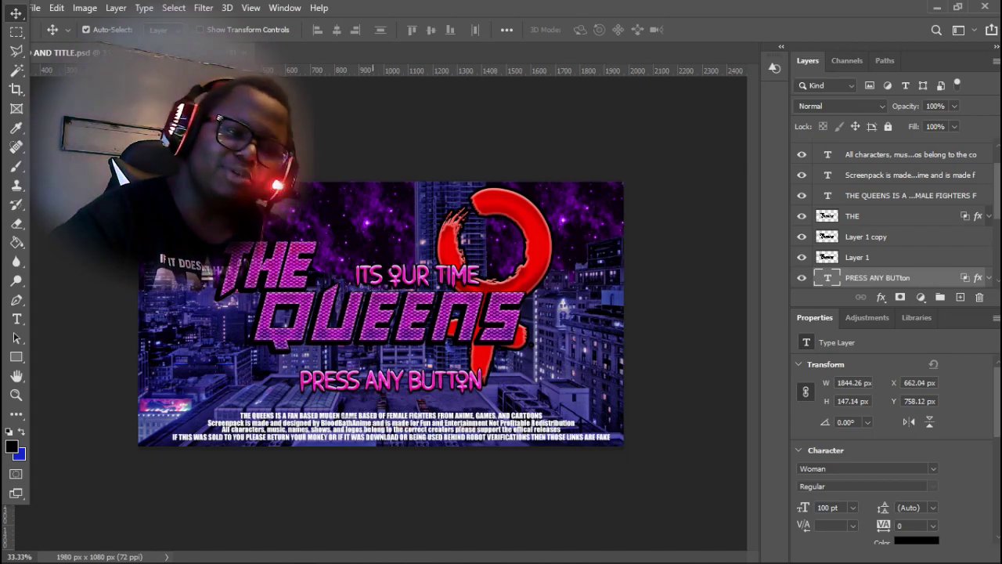
Try changing the "PRESS ANY BUTTON" text on the title artwork to "PRESS START"
double_click(827, 277)
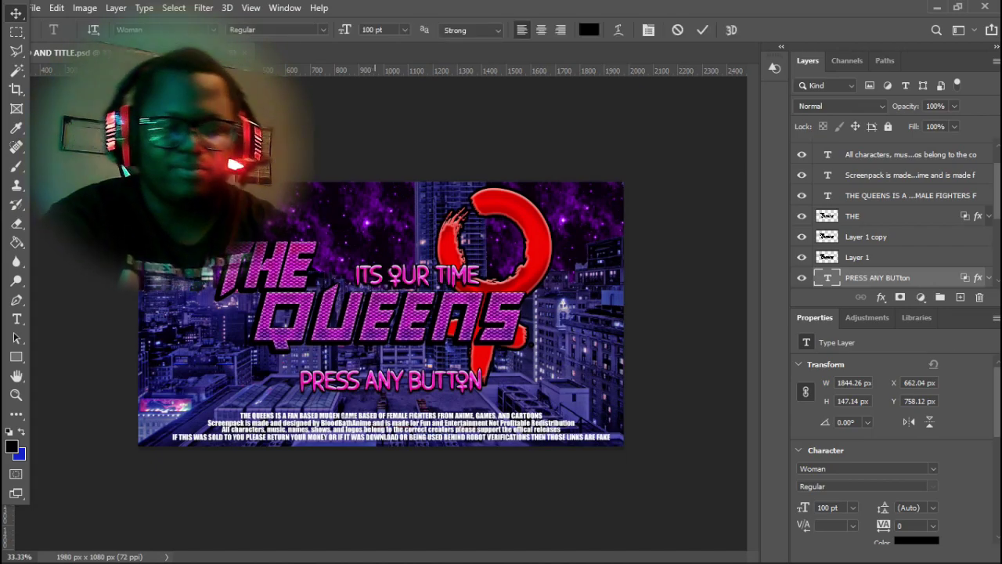
type("PRE")
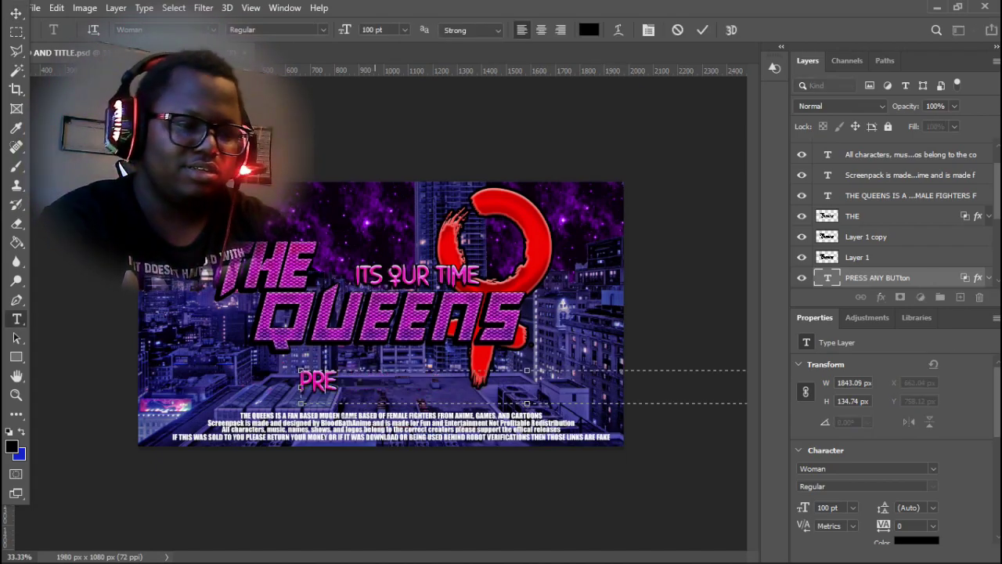
key("BackSpace")
key("BackSpace")
type("ESS")
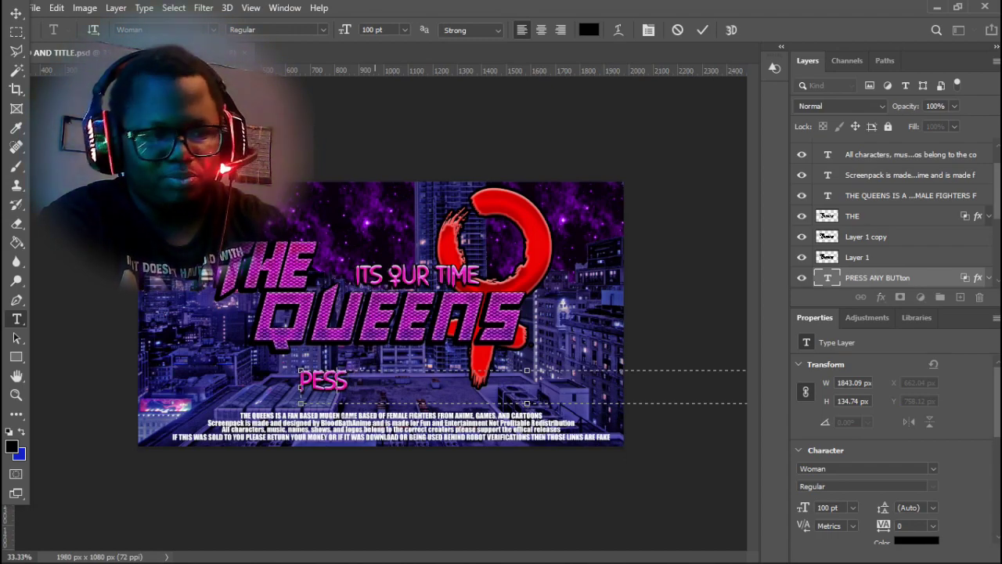
key("BackSpace")
key("BackSpace")
type("R")
key("BackSpace")
key("BackSpace")
type("RESS START")
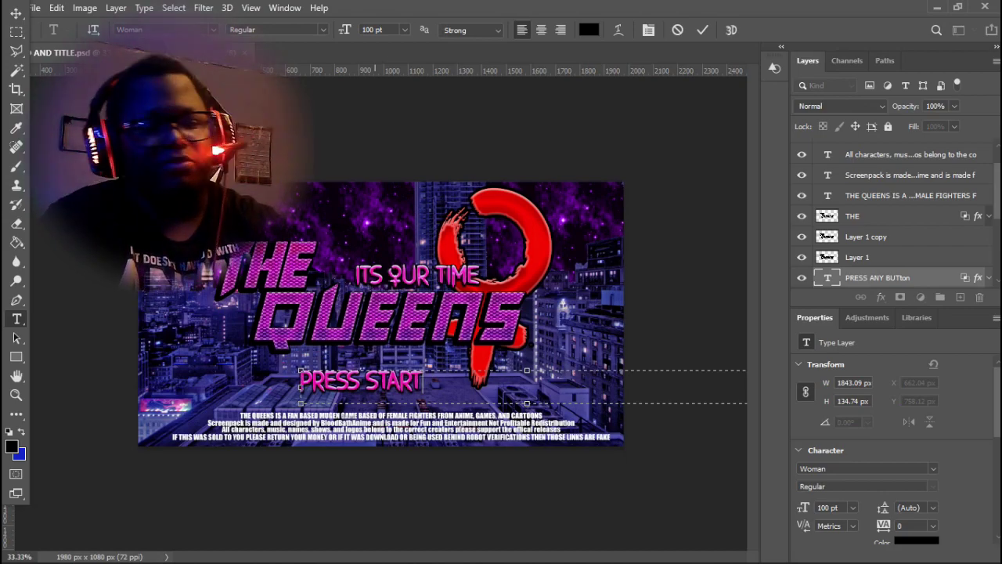
key("ctrl+Return")
key("v")
key("ctrl+z")
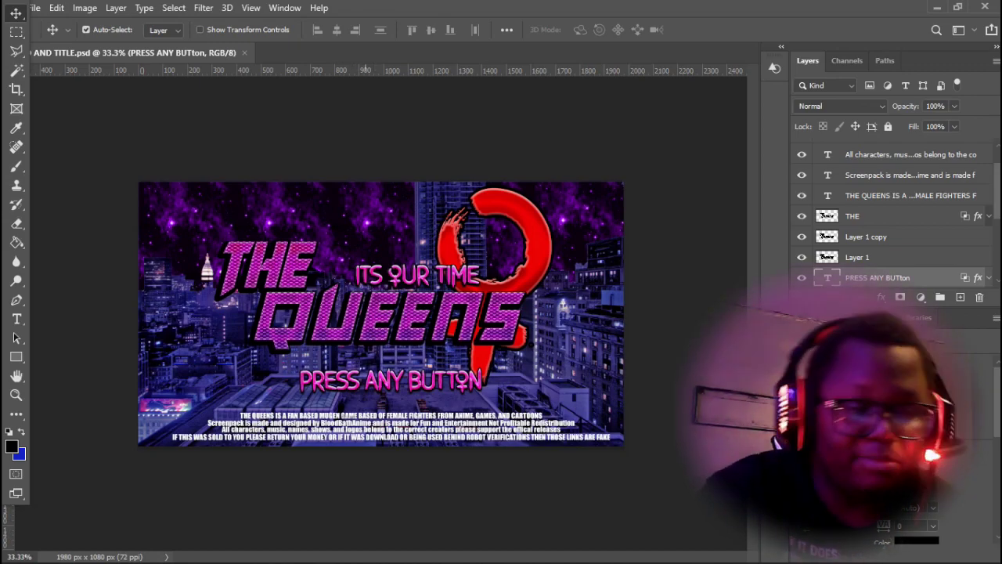
Hide Layer 2, Layer 3 and the city background layer below them so the canvas behind the logo is transparent
scroll(893, 211, "down", 3)
left_click(877, 277)
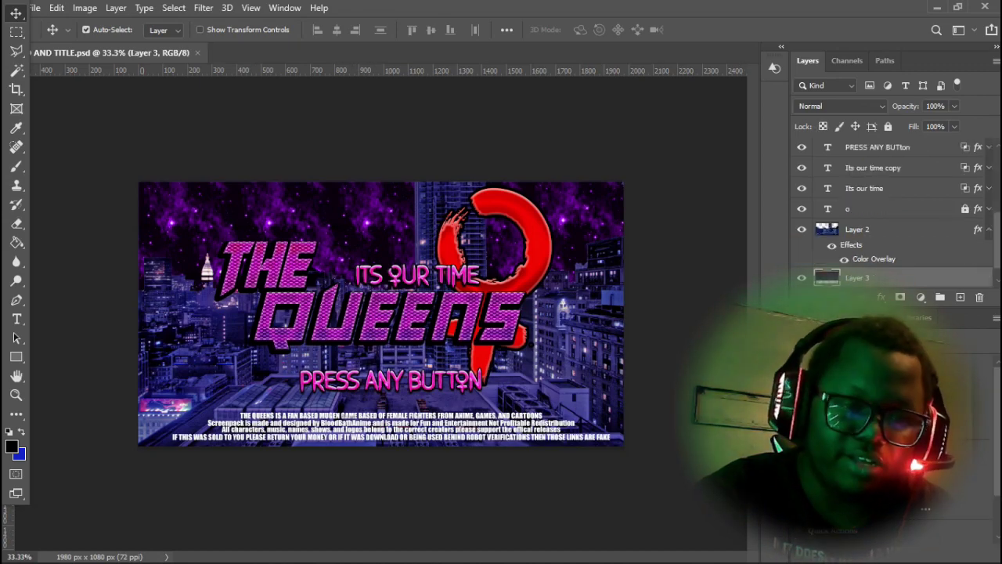
left_click(801, 277)
left_click(801, 229)
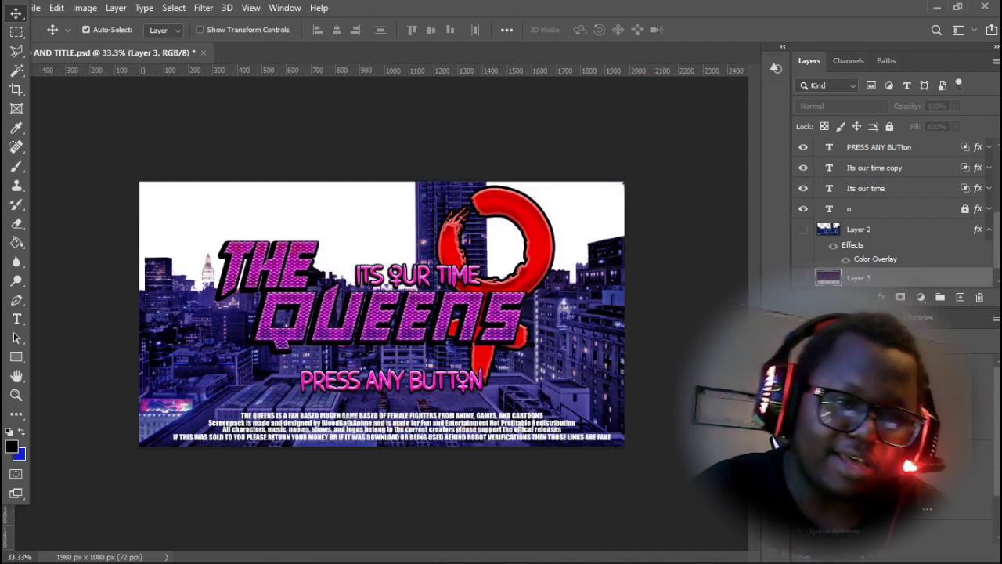
scroll(892, 211, "down", 1)
left_click(802, 277)
scroll(893, 211, "up", 4)
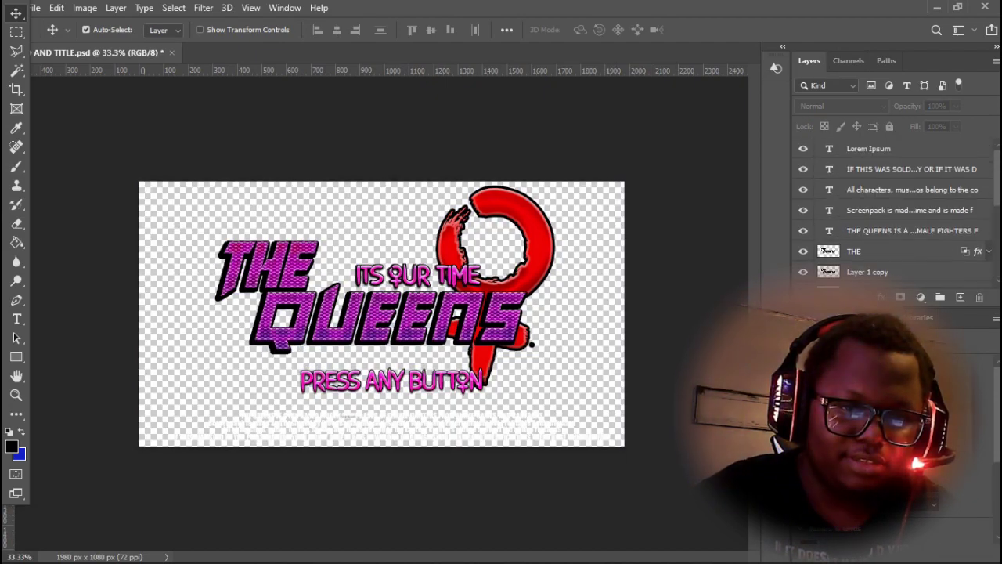
Hide the Lorem Ipsum layer, the four disclaimer text layers and the "PRESS ANY BUTTON" text layer
left_click(803, 230)
left_click(802, 210)
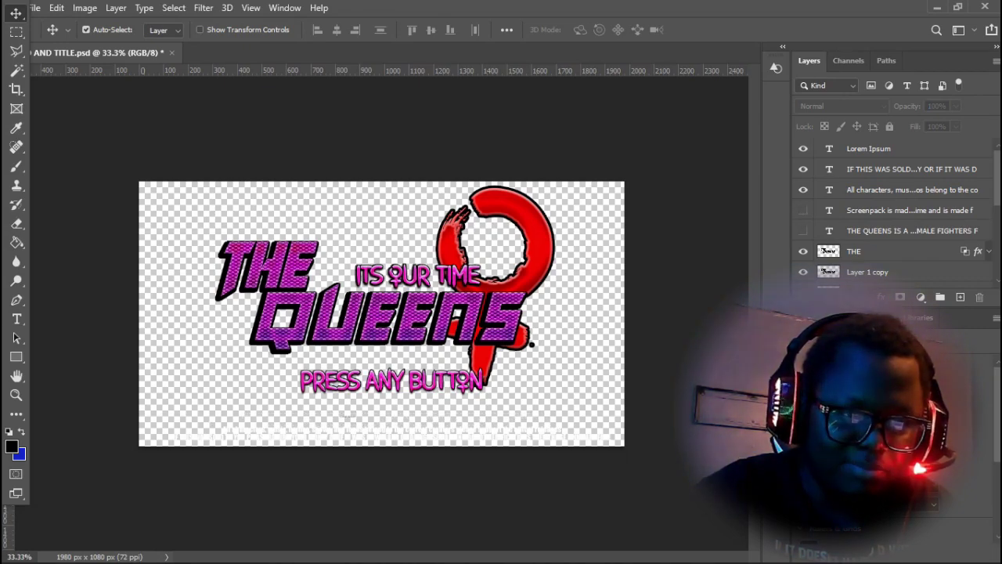
left_click(803, 189)
left_click(802, 168)
left_click(802, 148)
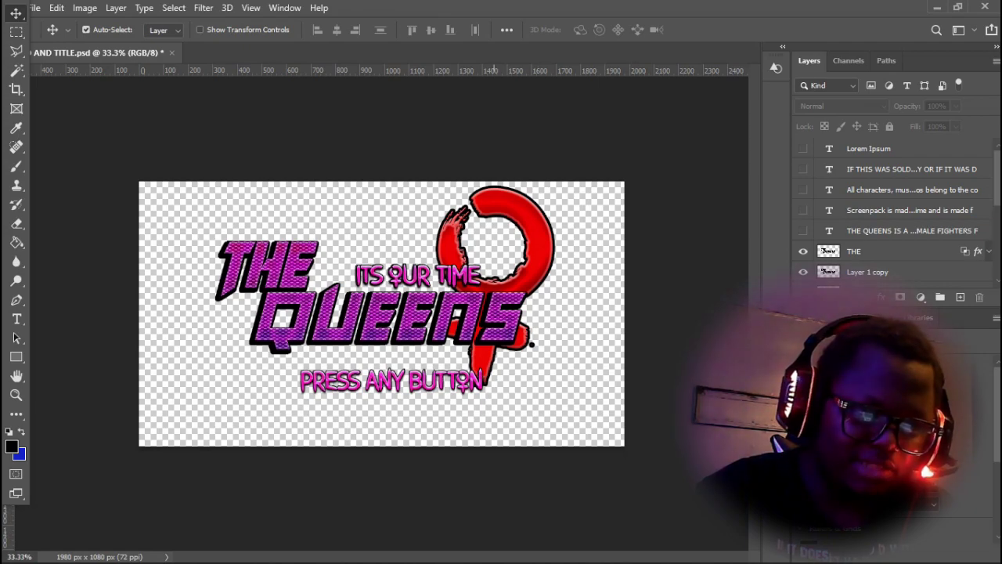
left_click(450, 380)
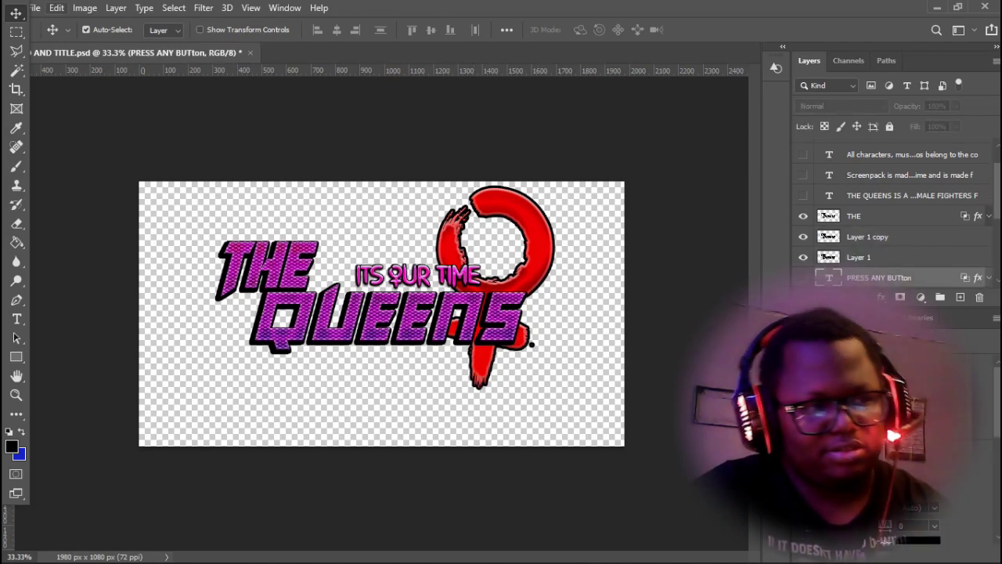
Start a quick PNG export of the visible logo artwork, keeping THE QUEENS as the current folder
left_click(33, 8)
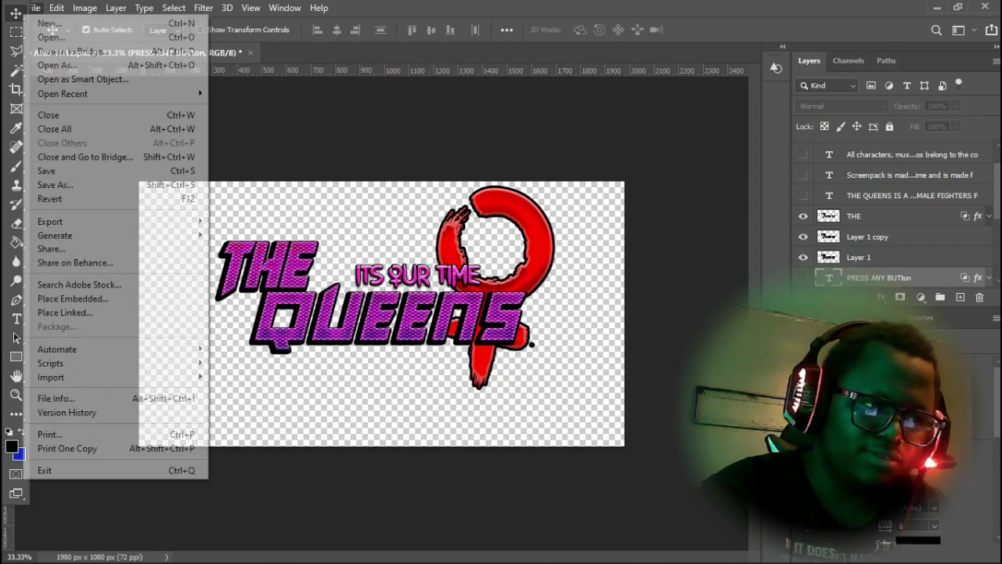
mouse_move(55, 221)
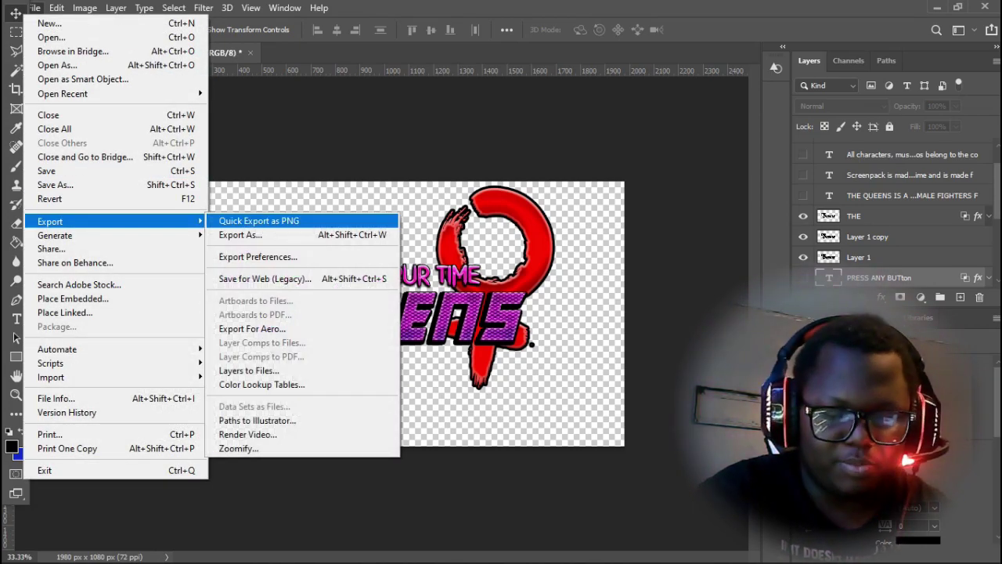
left_click(284, 220)
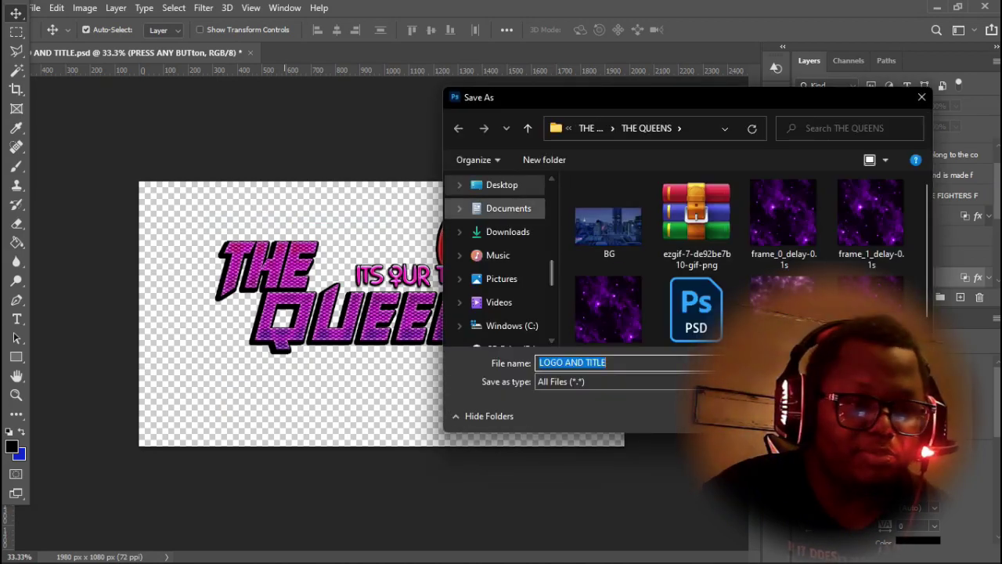
scroll(507, 208, "up", 1)
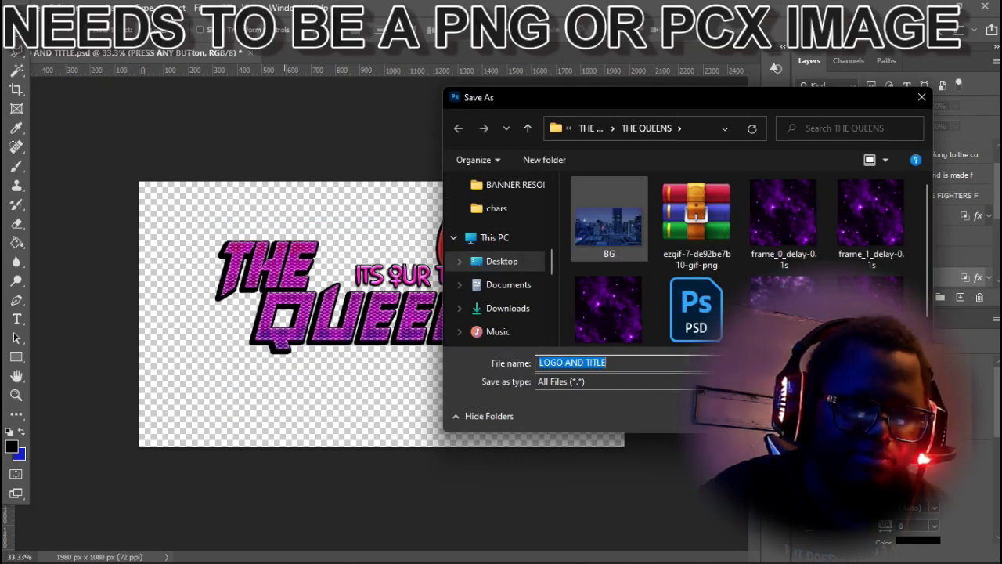
scroll(609, 219, "down", 1)
left_click(619, 362)
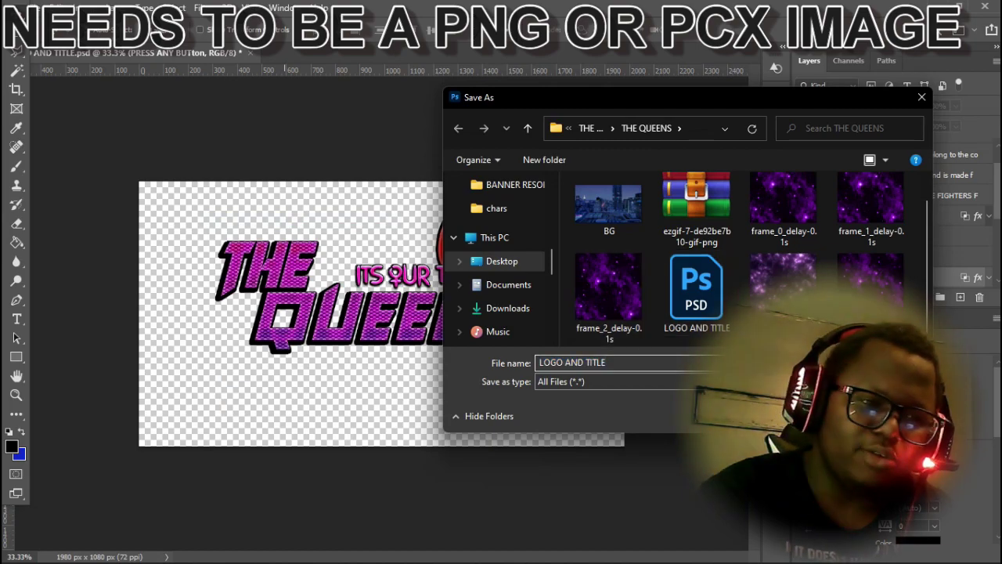
Create a new folder named "tite screen" inside THE QUEENS folder
right_click(568, 300)
mouse_move(626, 460)
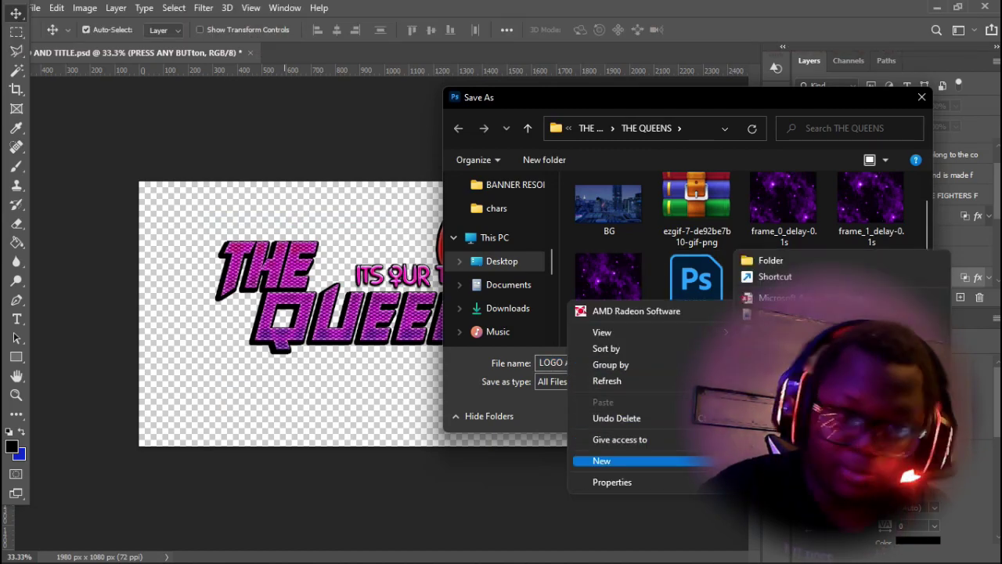
left_click(770, 260)
type("tite screa")
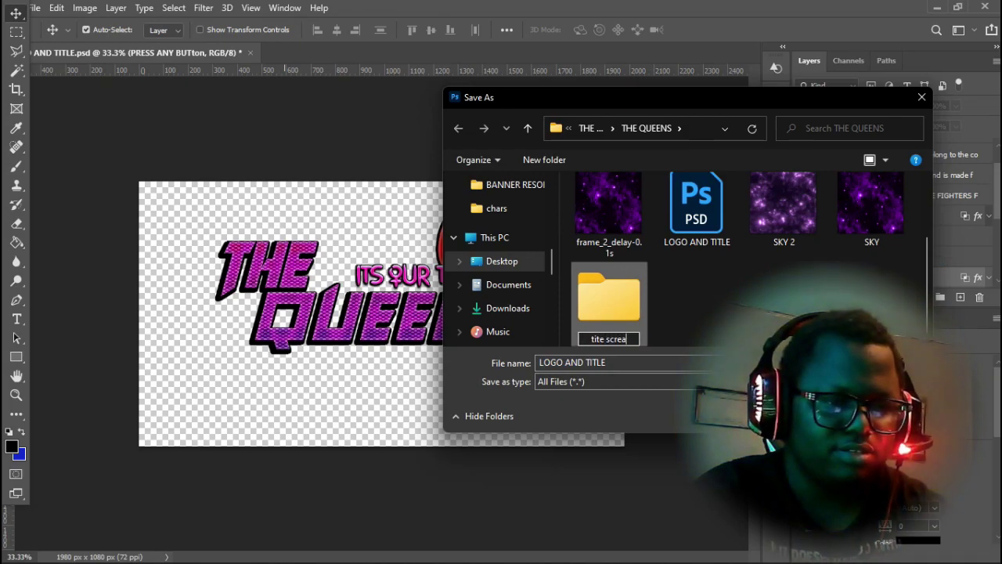
key("BackSpace")
type("en")
key("Return")
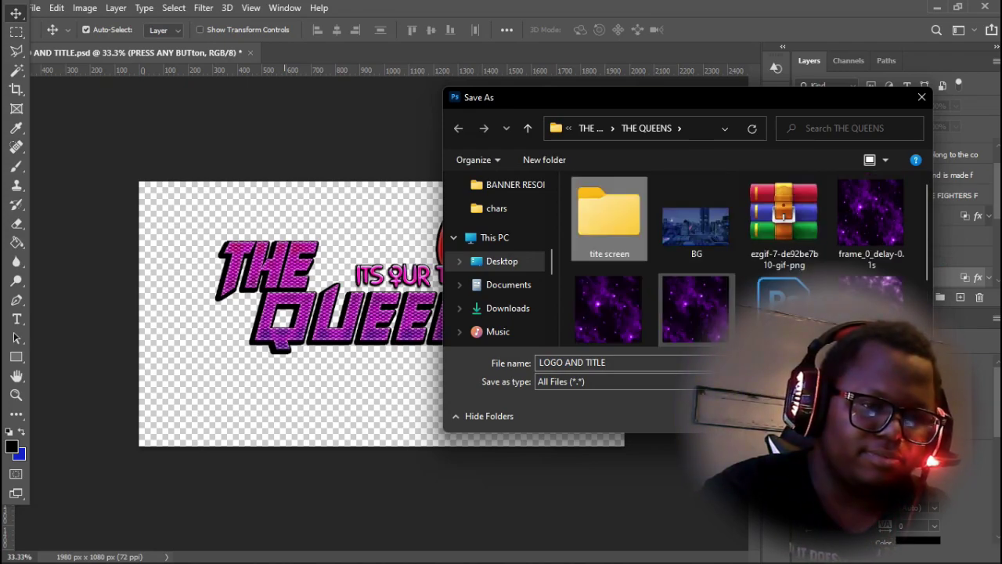
Open the "tite screen" folder as the export destination and name the PNG file LOGO
key("Return")
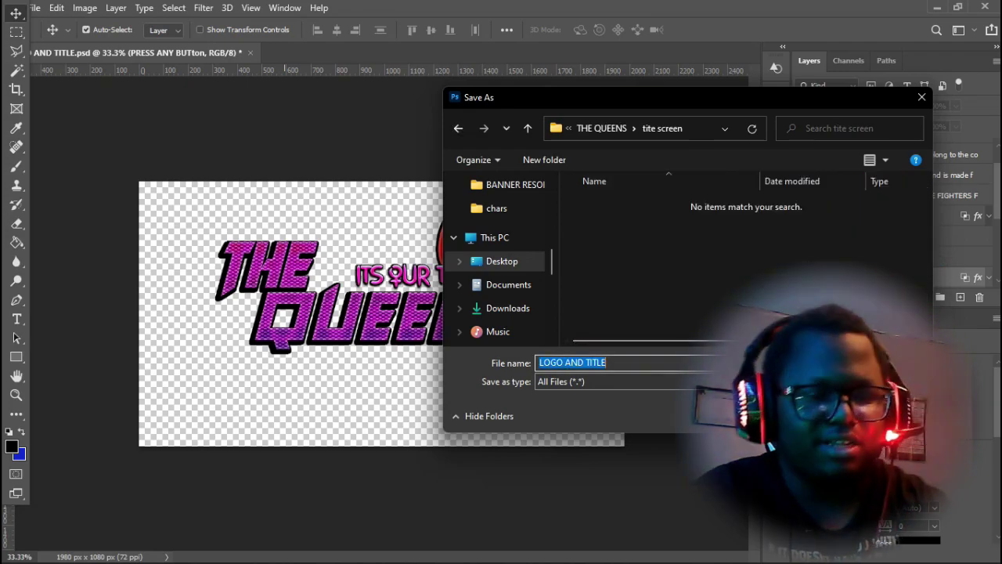
type("LOGO")
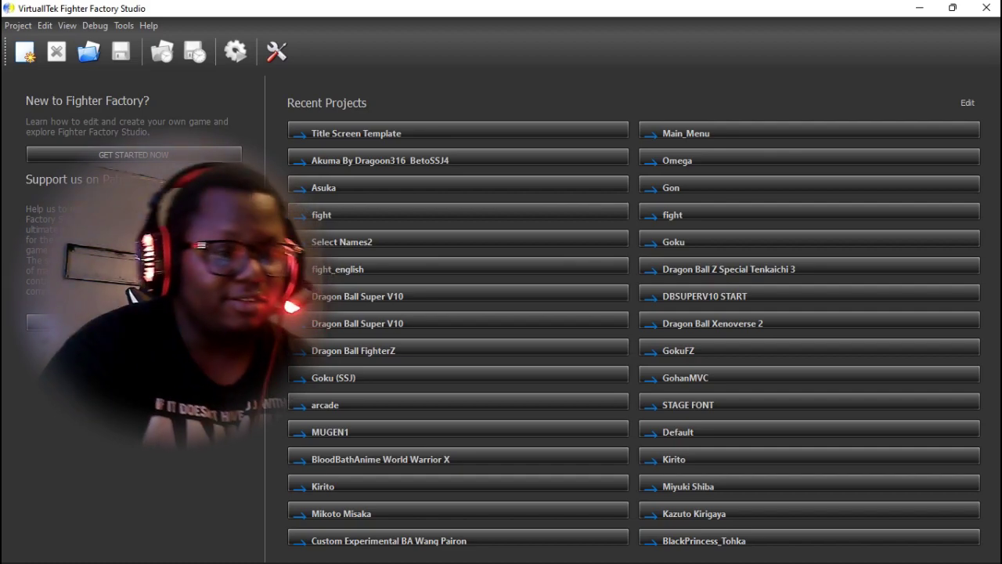
Switch to Fighter Factory Studio and open the recent project Title Screen Template
left_click(457, 131)
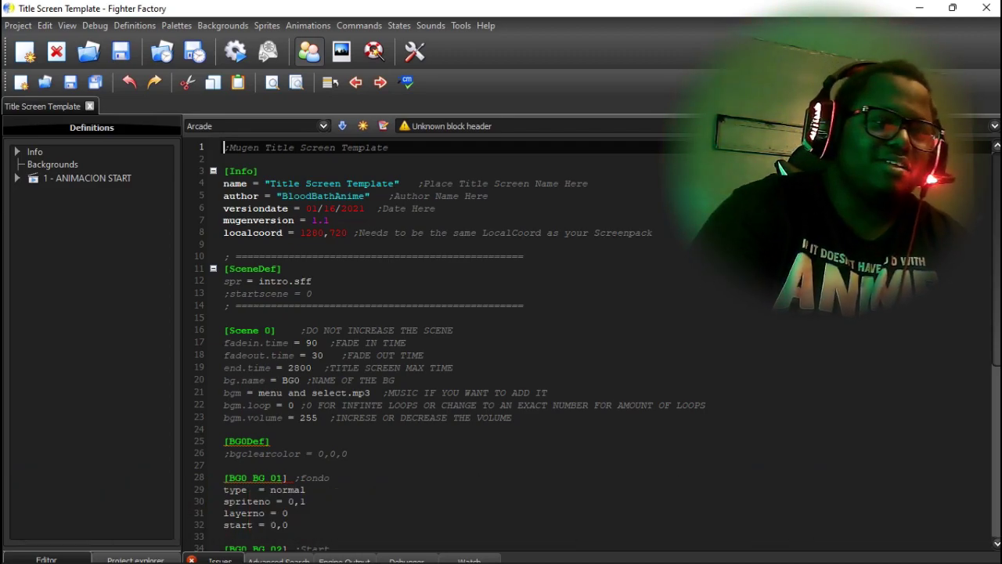
Examine the [Info] section of the definition file line by line: name, author, versiondate and mugenversion
key("Down")
key("Down")
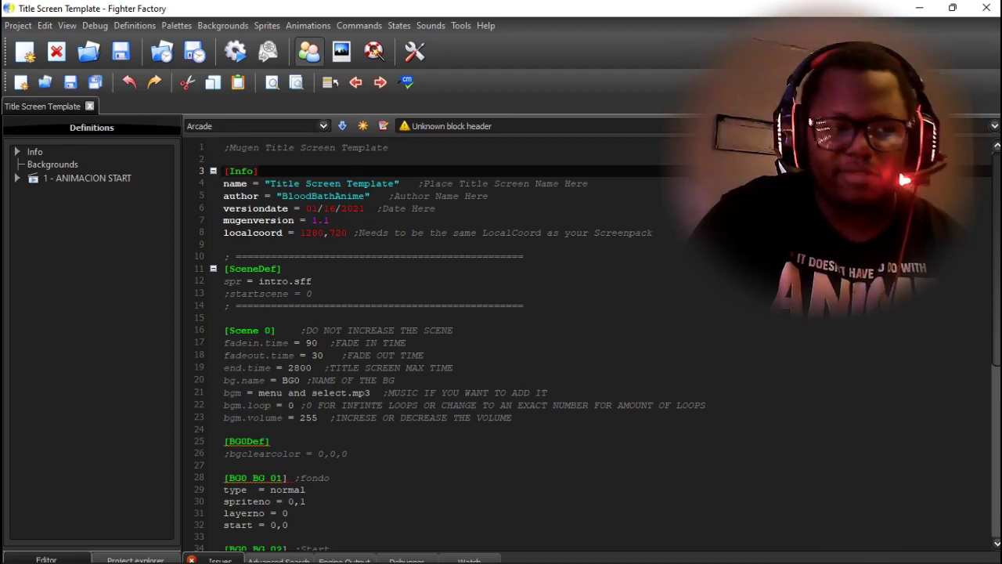
key("Right")
key("Right")
key("Down")
key("Down")
key("Right")
key("Right")
key("Right")
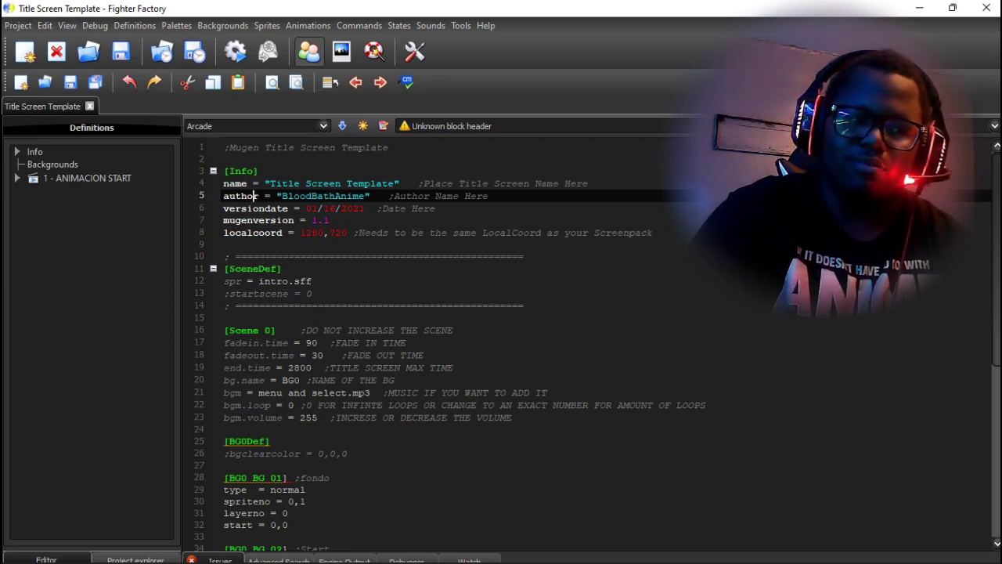
key("Up")
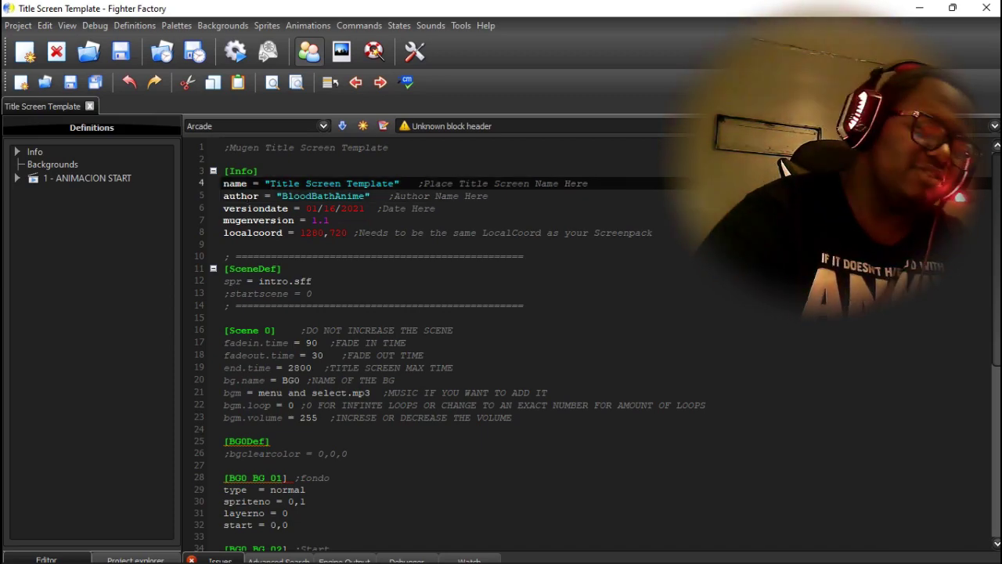
key("Right")
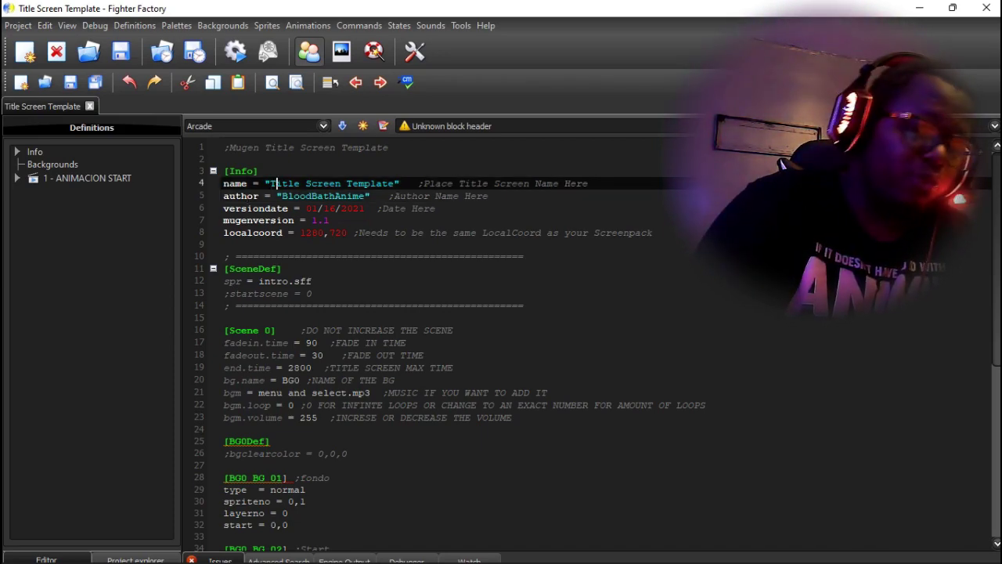
key("Down")
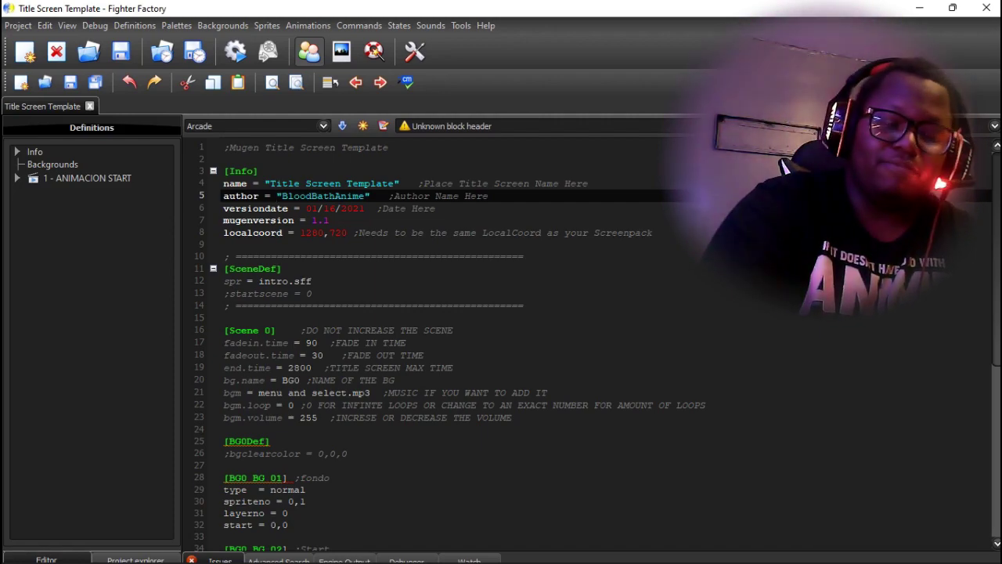
key("Down")
key("Right")
key("Right")
key("Right")
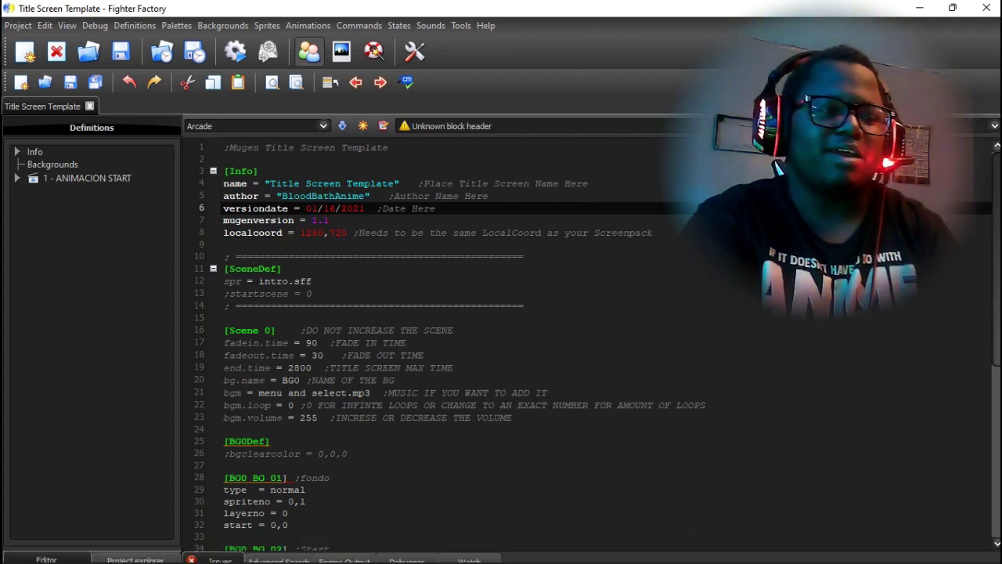
key("Down")
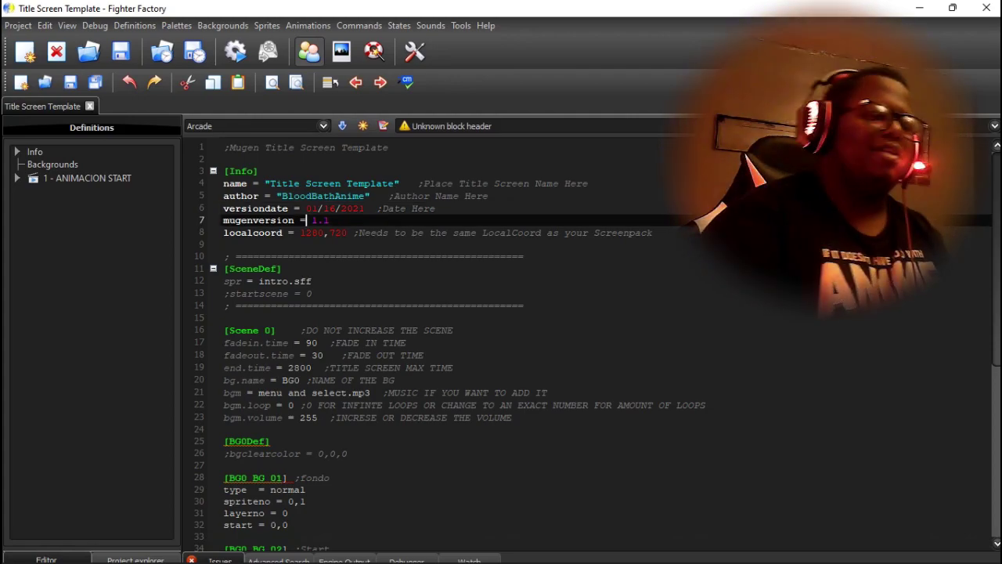
key("Right")
key("Right")
key("Right")
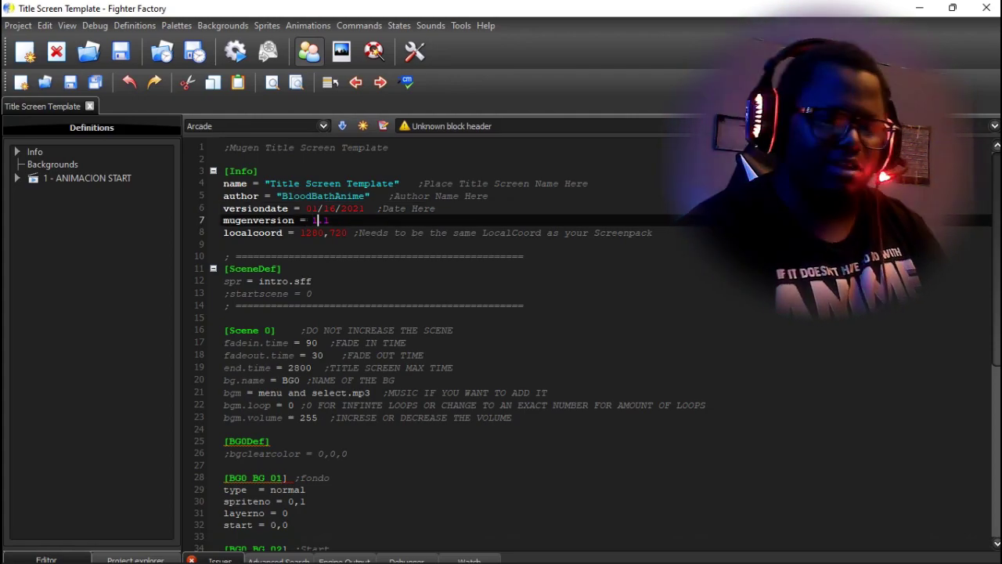